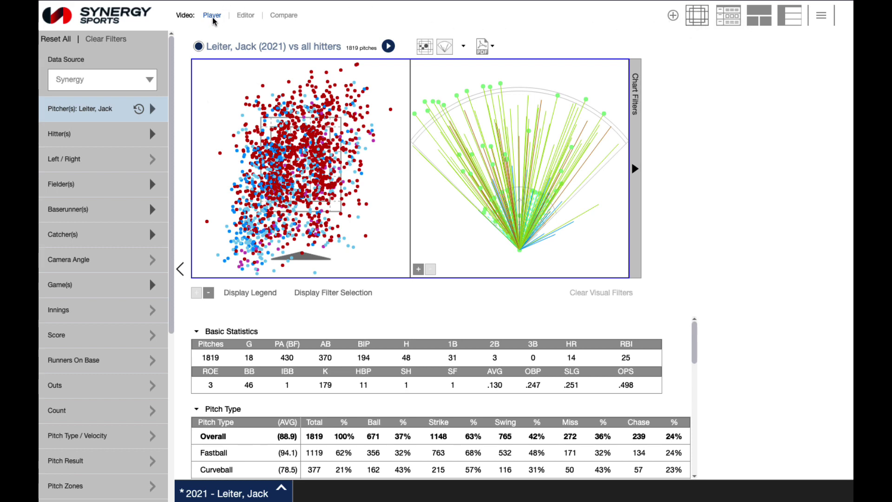
Try the editing and side-by-side comparison video modes, then return to plain playback
left_click(242, 16)
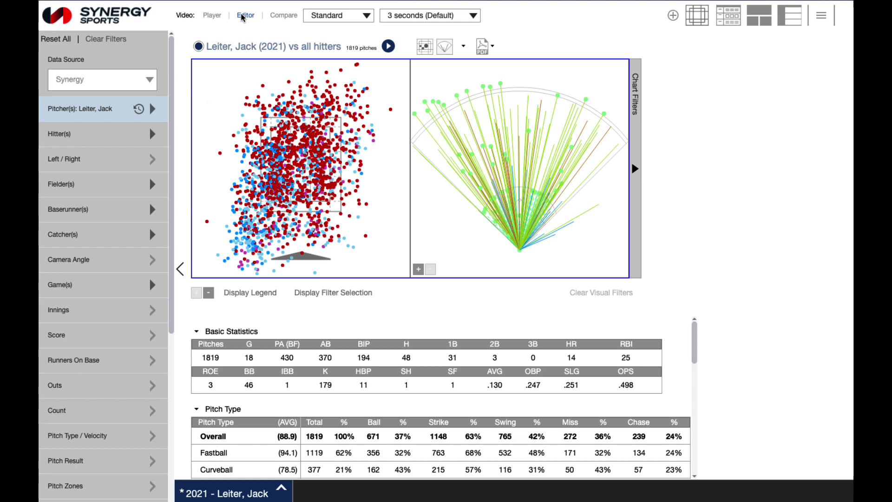
left_click(279, 17)
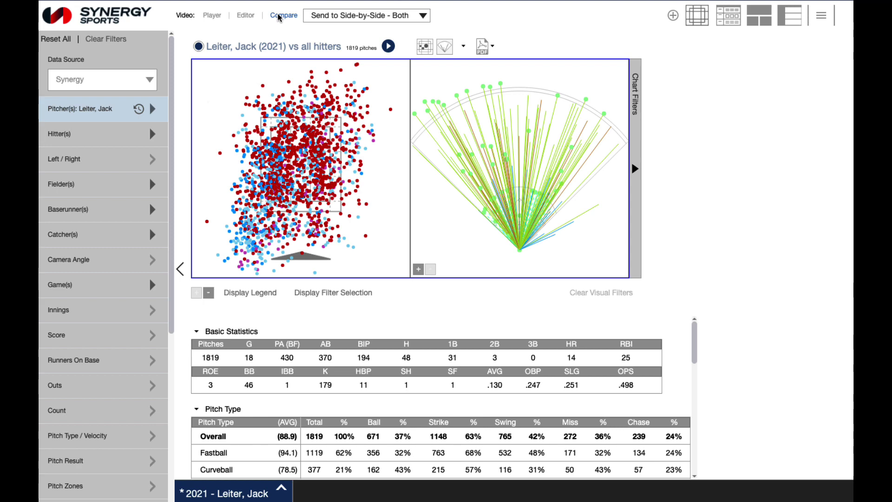
left_click(216, 16)
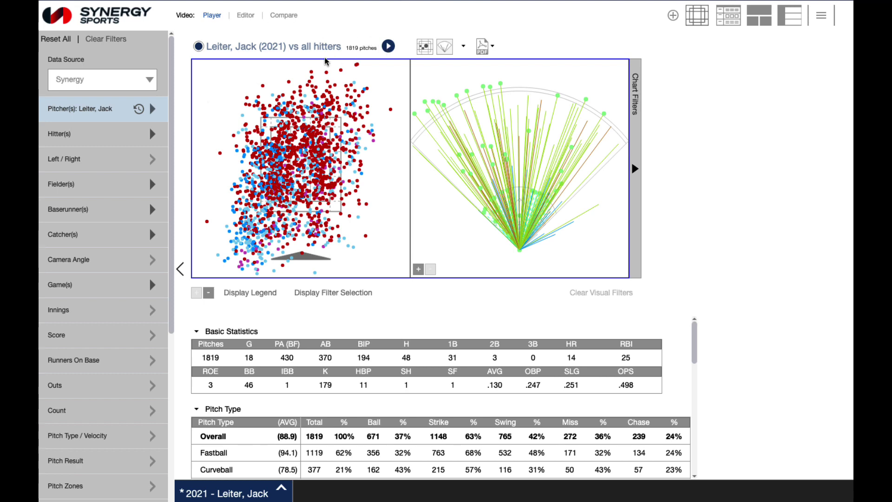
Select high pitches and box-select left-side pitches in the scatter, then clear back to all 1819
left_click(261, 86)
left_click(288, 82, "ctrl")
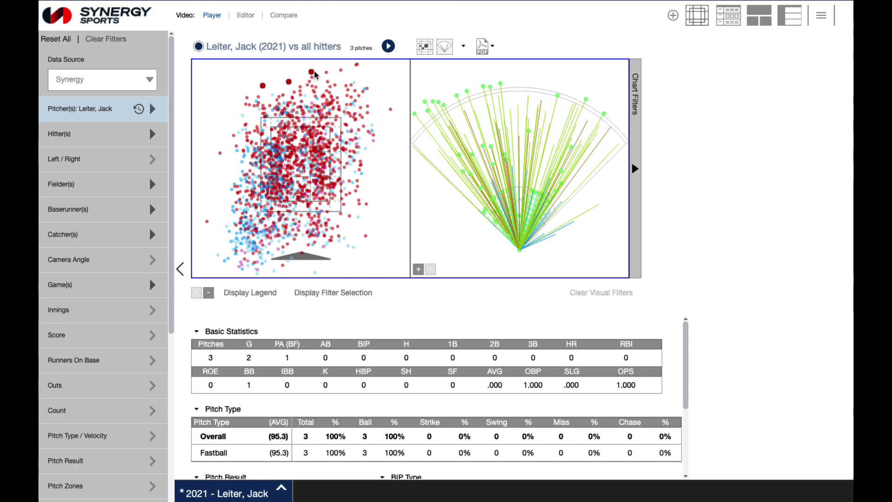
left_click(220, 87)
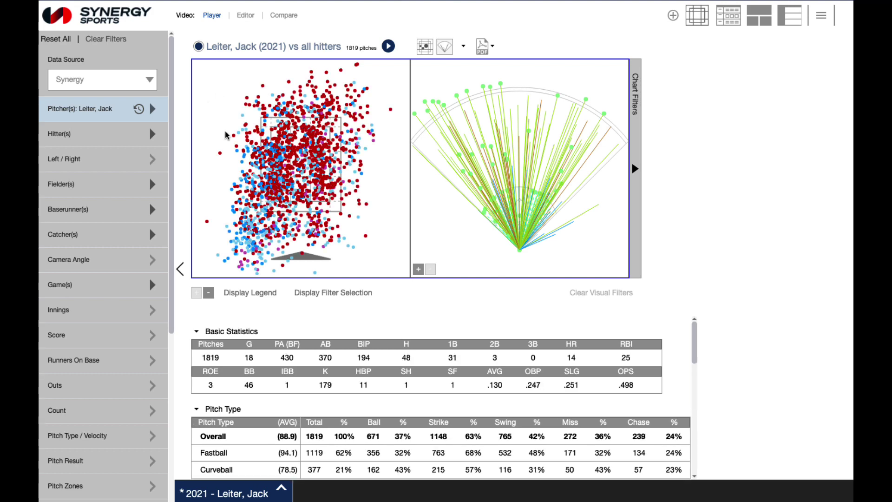
left_click_drag(236, 140, 280, 184)
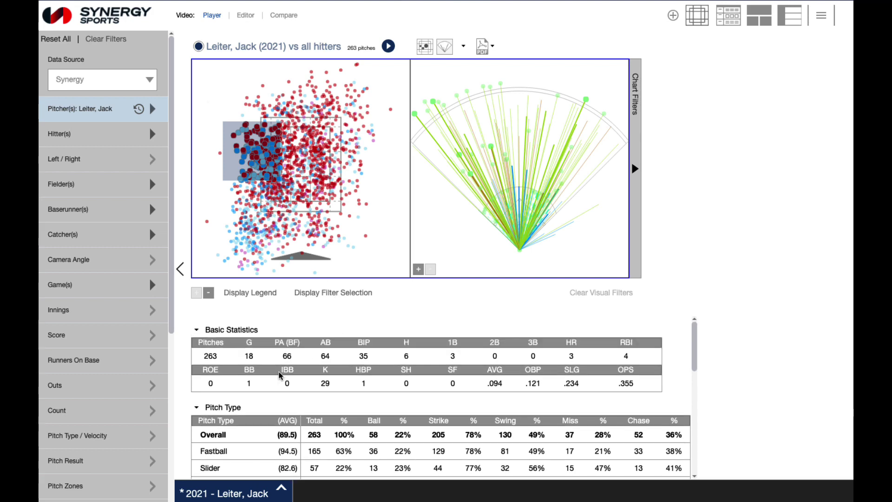
scroll(278, 377, "down", 1)
left_click(376, 276)
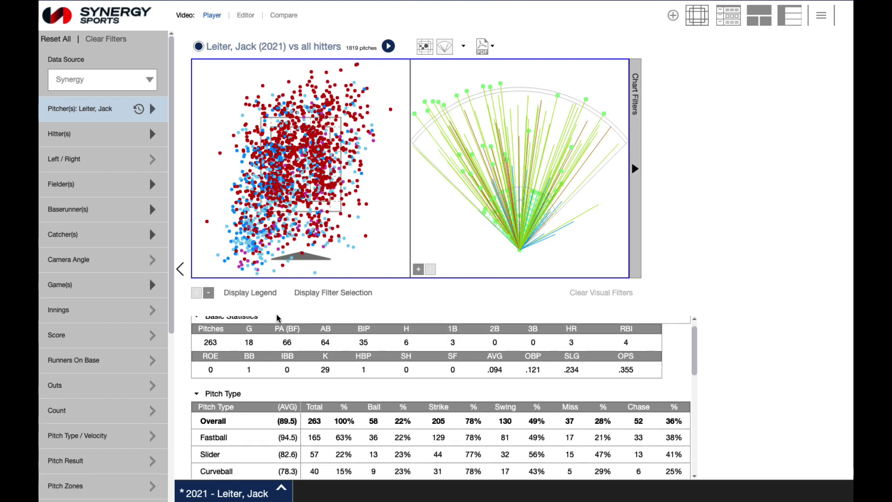
Filter the pitch report to the BIP row in the Pitch Result table
scroll(257, 379, "down", 5)
scroll(256, 381, "down", 5)
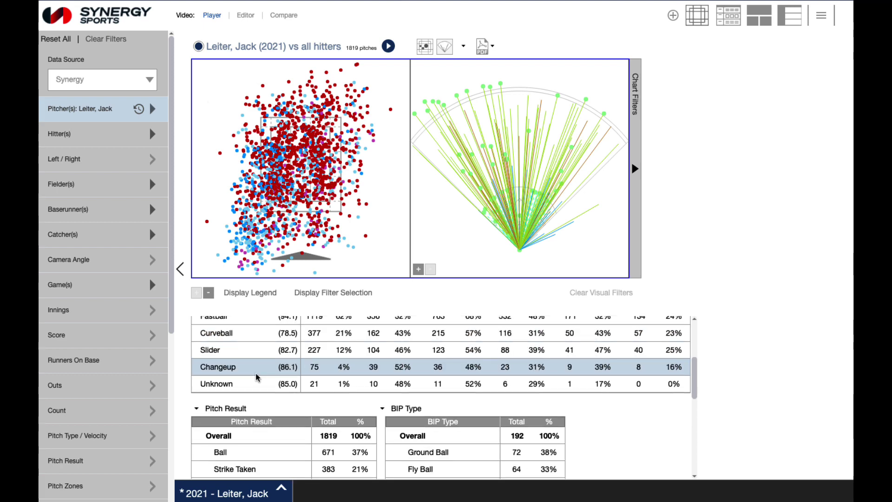
scroll(259, 377, "down", 1)
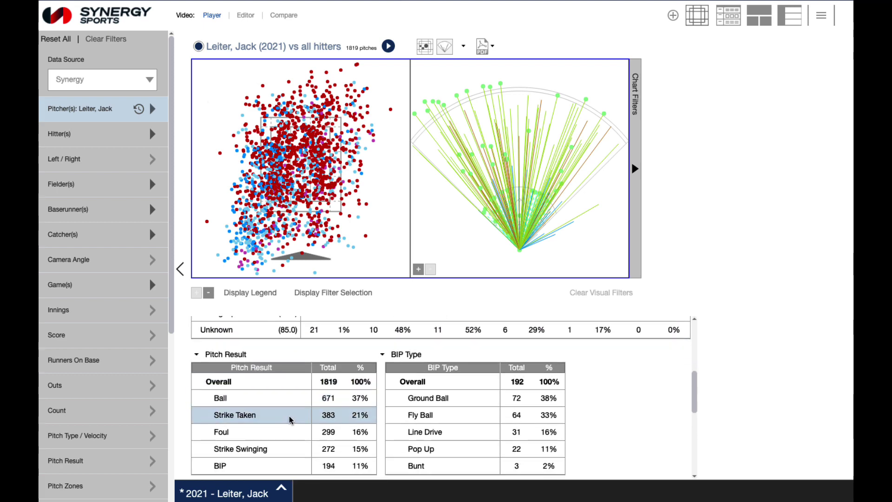
left_click(317, 465)
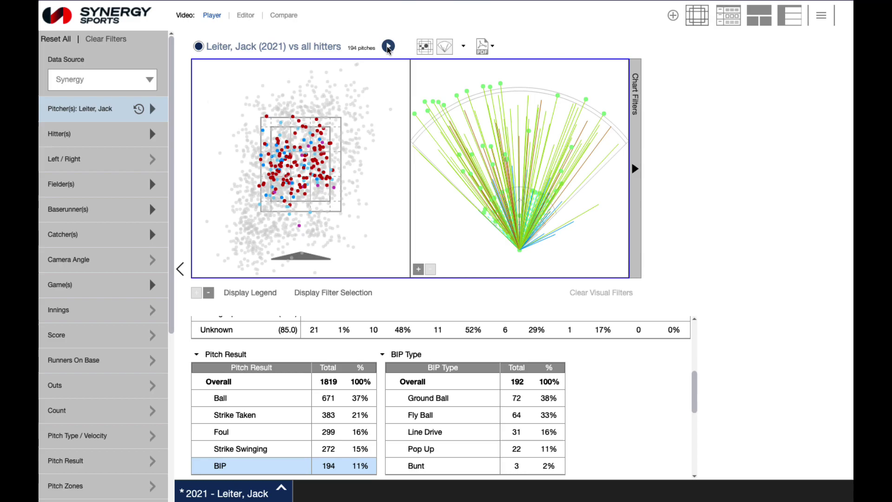
Play the balls-in-play clips in the video player and bring up the custom edits playlist
left_click(388, 46)
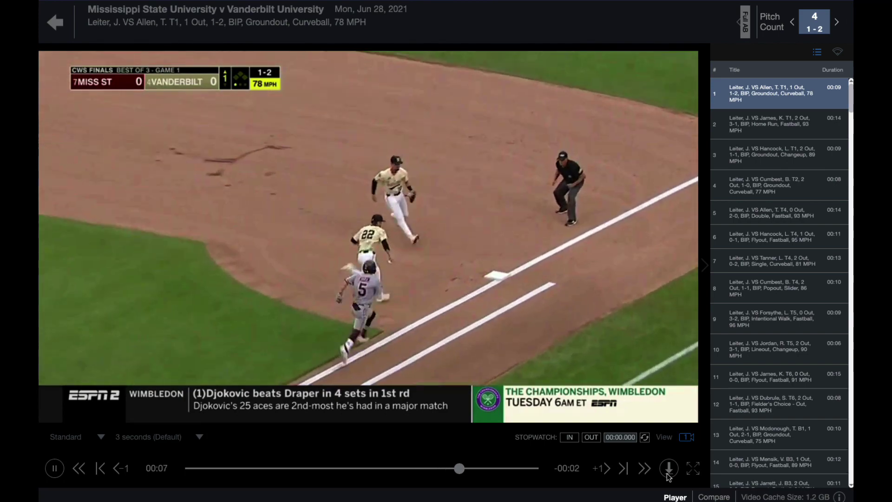
left_click(667, 474)
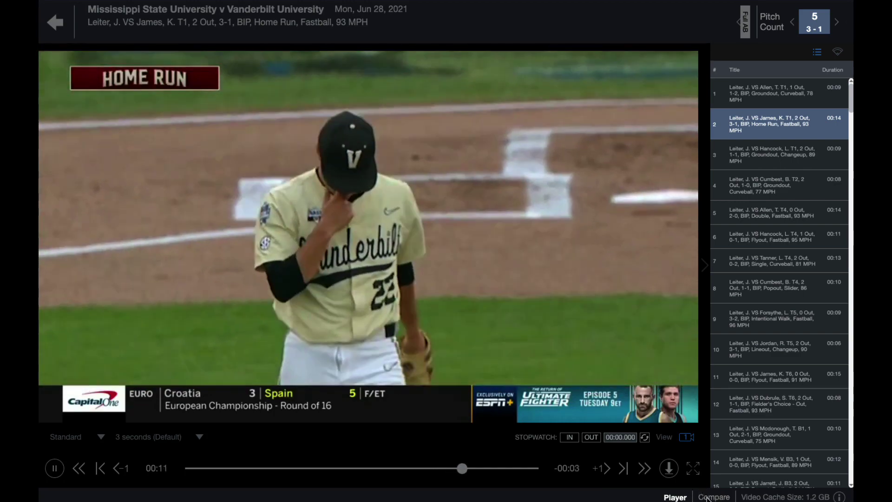
Try the Compare view, switch back to Player, and close the player to the charts
left_click(707, 497)
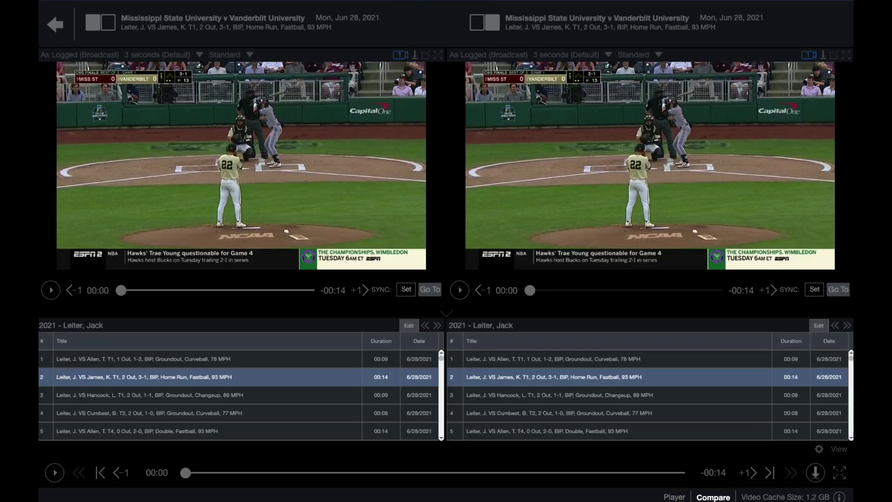
left_click(682, 497)
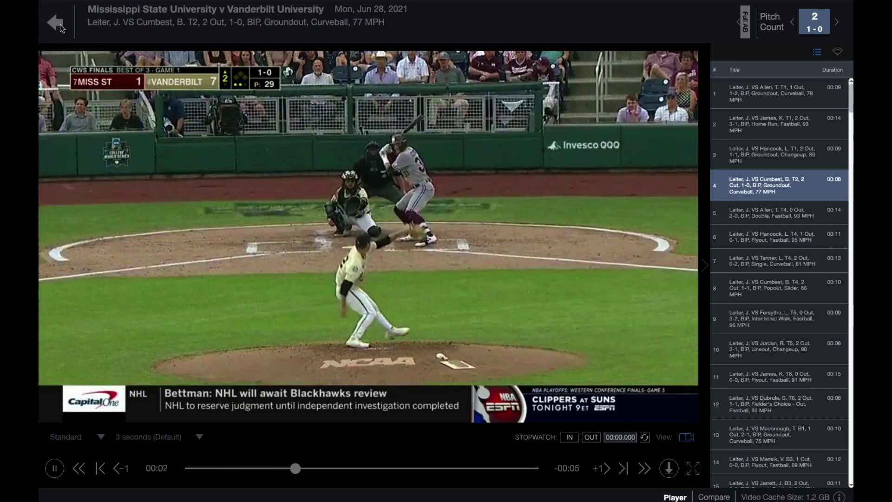
left_click(59, 26)
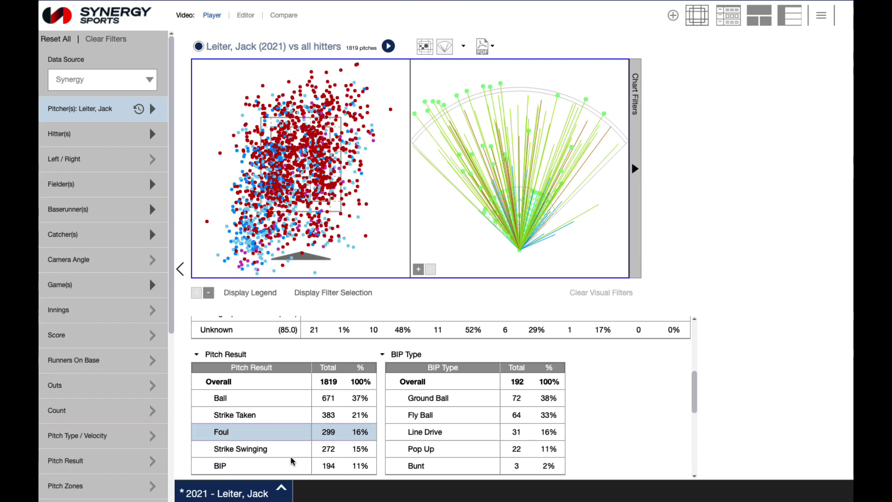
Re-apply the balls-in-play filter, play its clips, and show every pitch of the at-bat
left_click(306, 467)
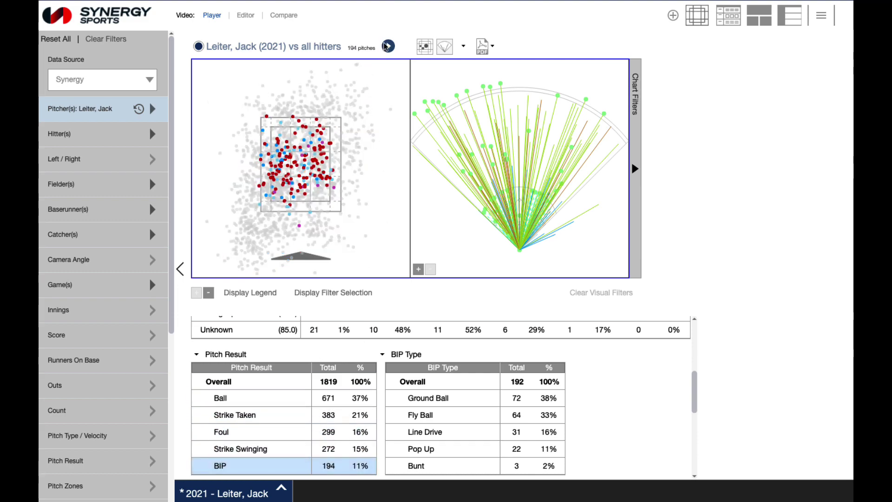
left_click(387, 46)
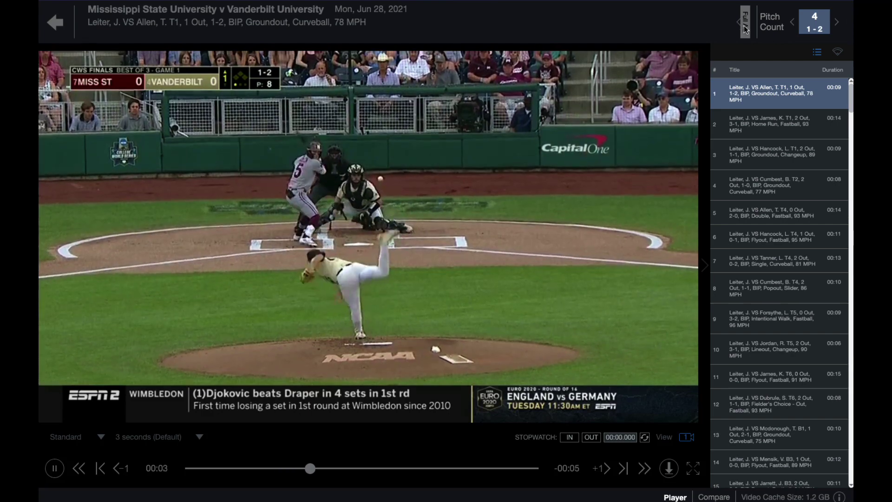
left_click(745, 29)
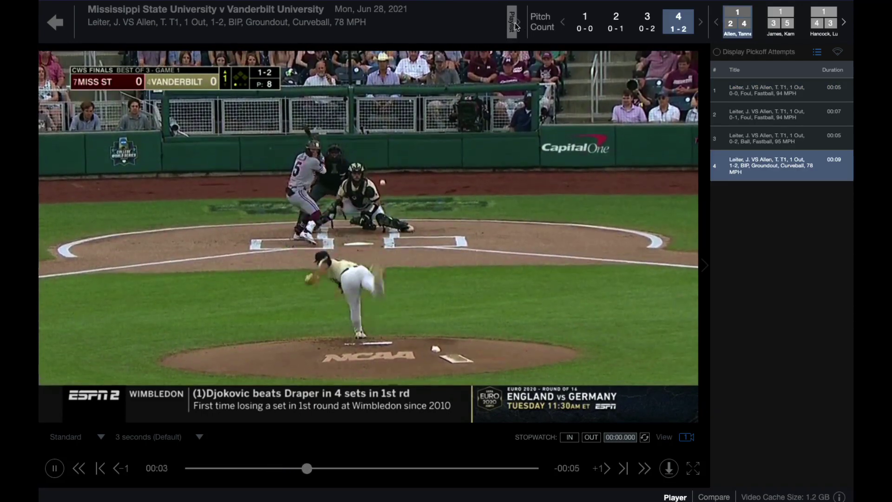
Jump to the next at-bat and check the 77 MPH curveball's strike-zone location and details
left_click(700, 22)
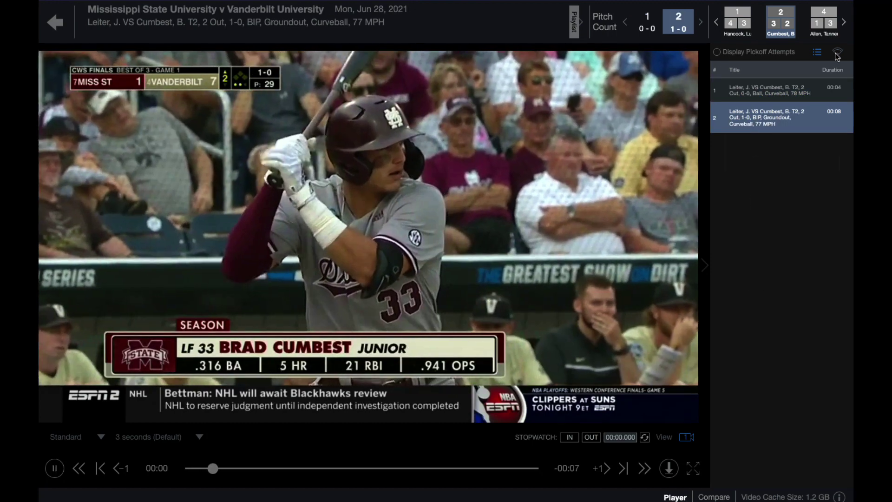
left_click(837, 53)
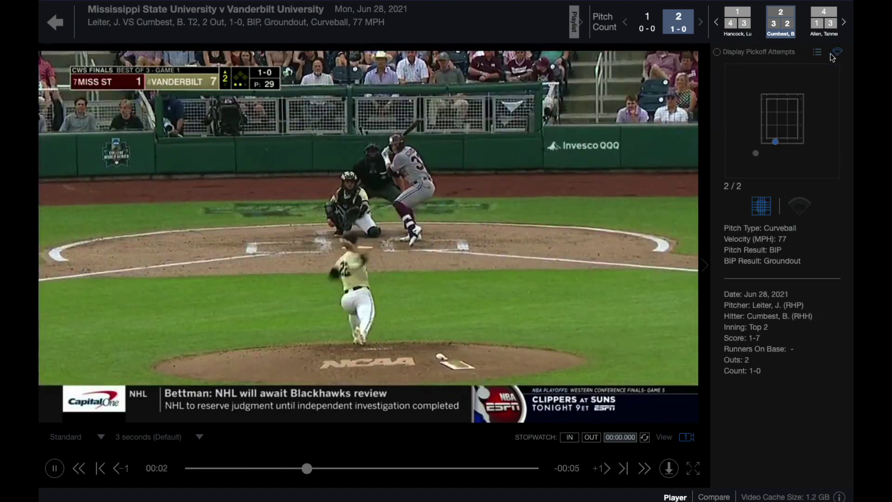
left_click(818, 53)
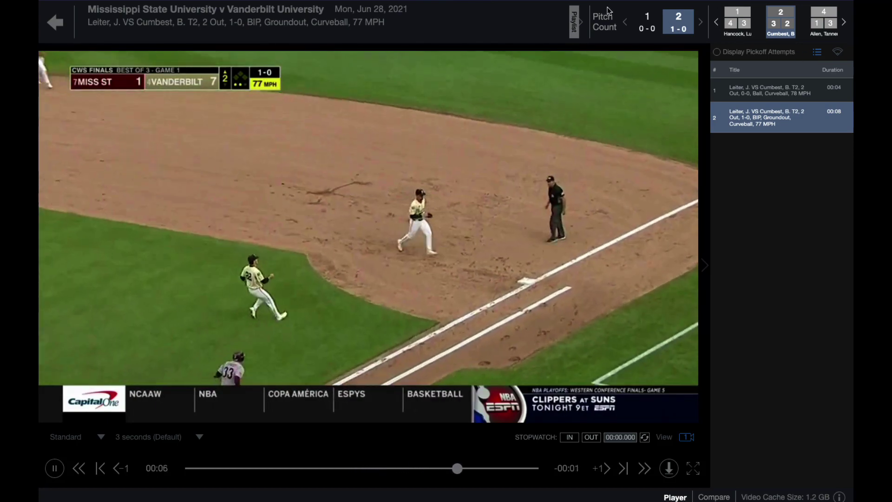
Switch the playlist to Full AB, keeping clips at Standard with 3 seconds (Default) padding
left_click(574, 21)
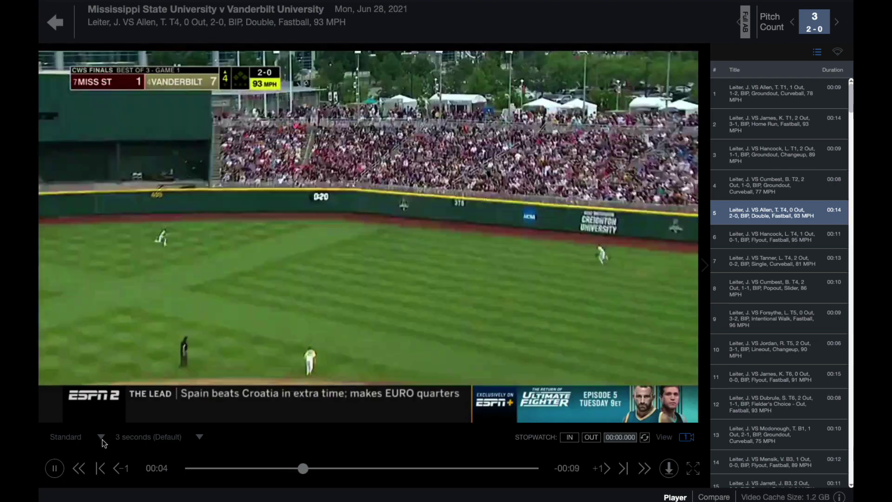
left_click(102, 440)
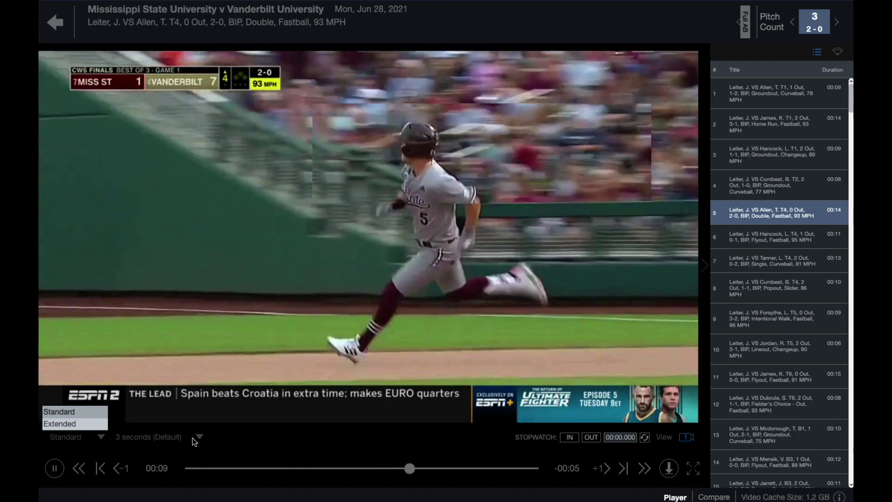
left_click(193, 438)
left_click(196, 437)
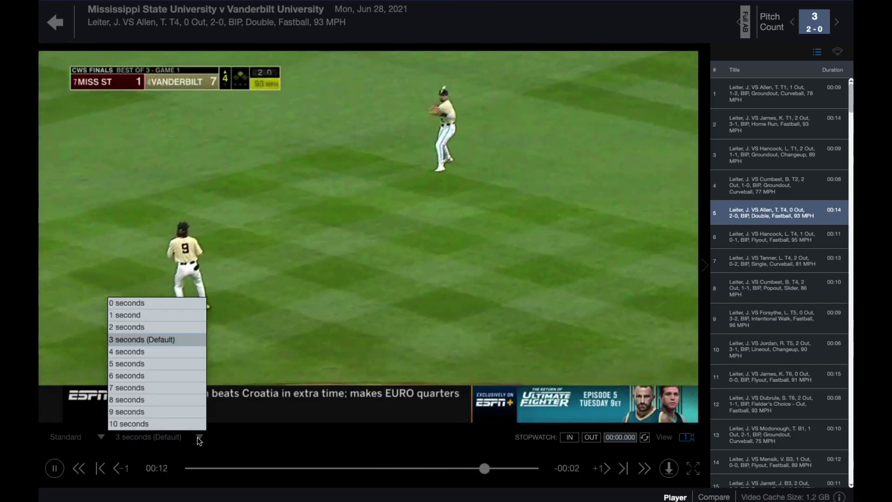
left_click(199, 439)
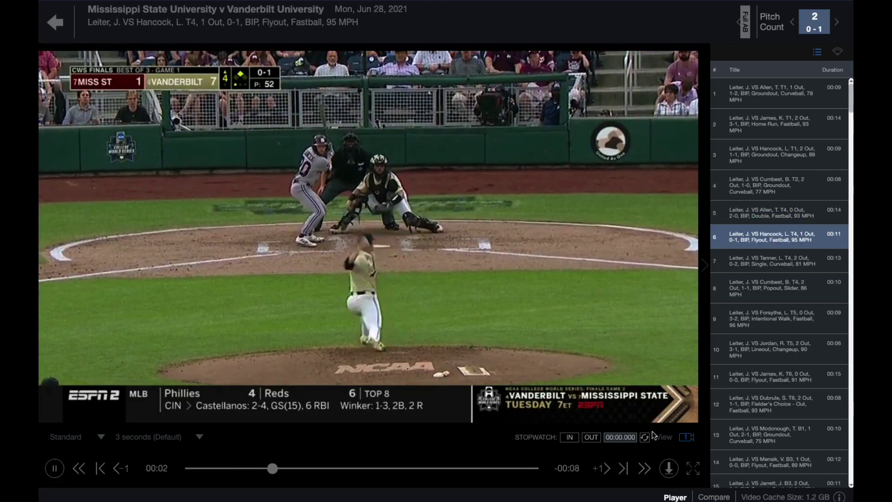
Turn on Camera Angle Names and Detailed Pitch Info from the View menu
left_click(672, 438)
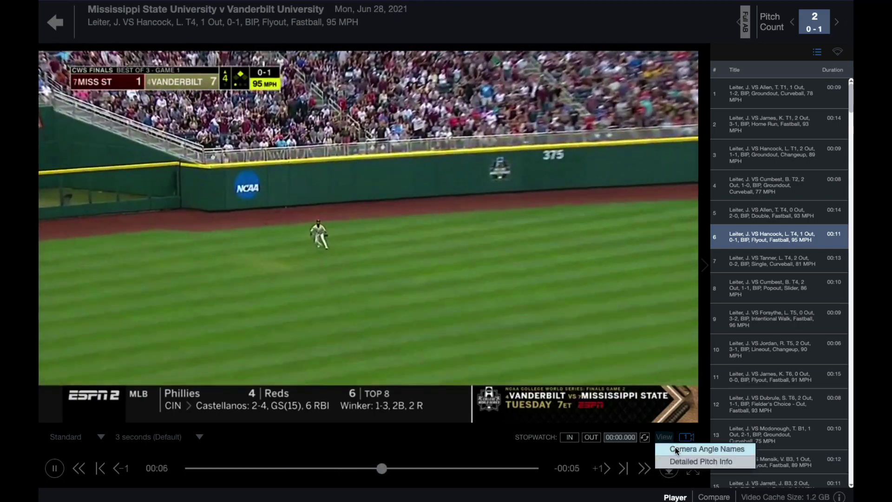
left_click(675, 448)
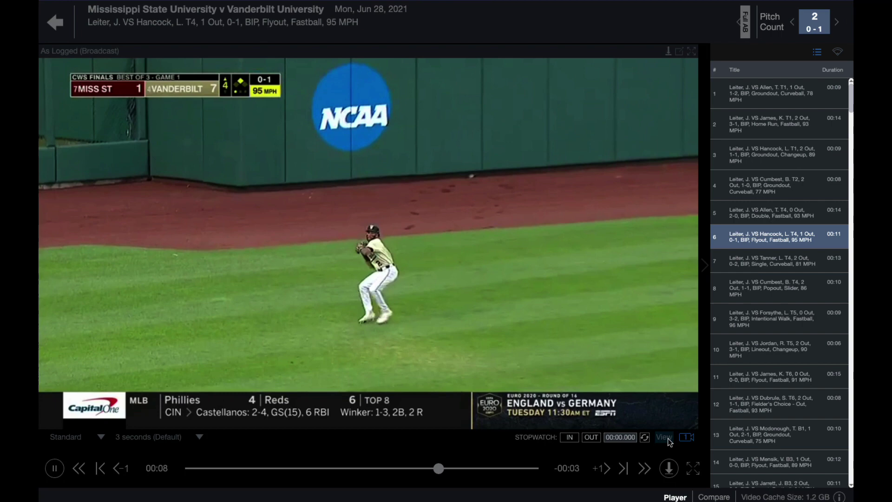
left_click(669, 437)
left_click(681, 462)
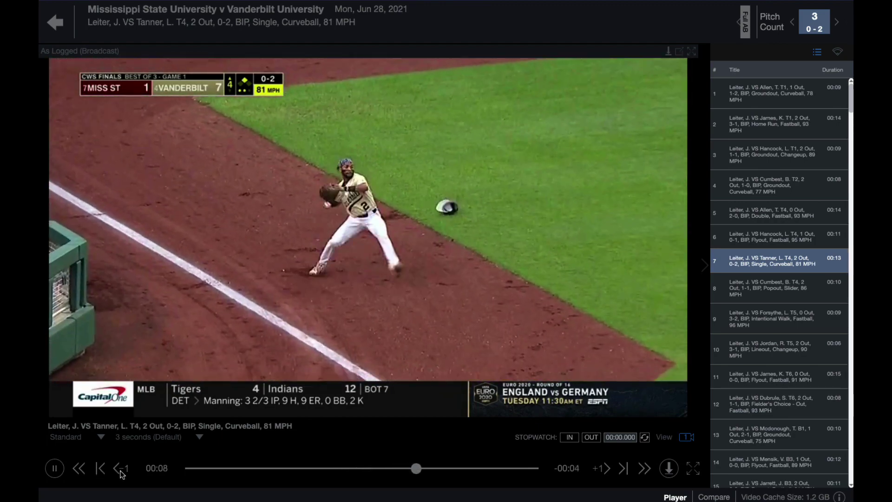
Scrub the 81 MPH curveball single from about four to six seconds, then advance clips
left_click(302, 468)
left_click_drag(302, 469, 370, 468)
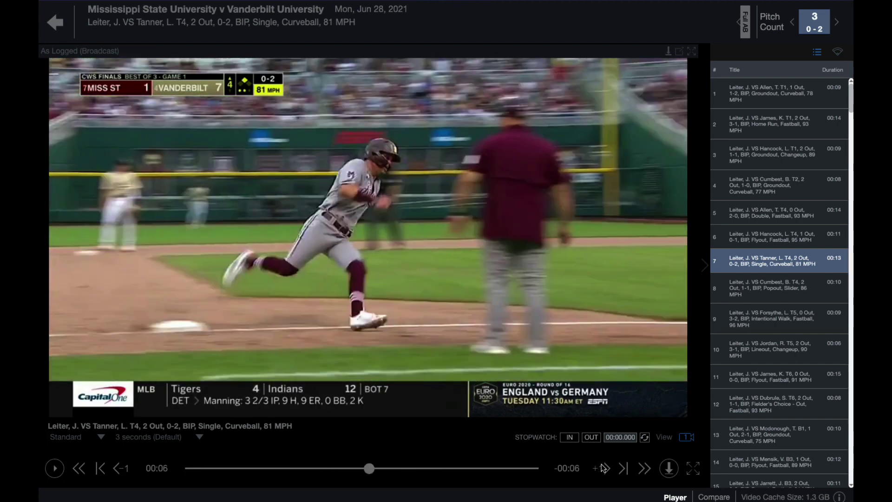
left_click(623, 469)
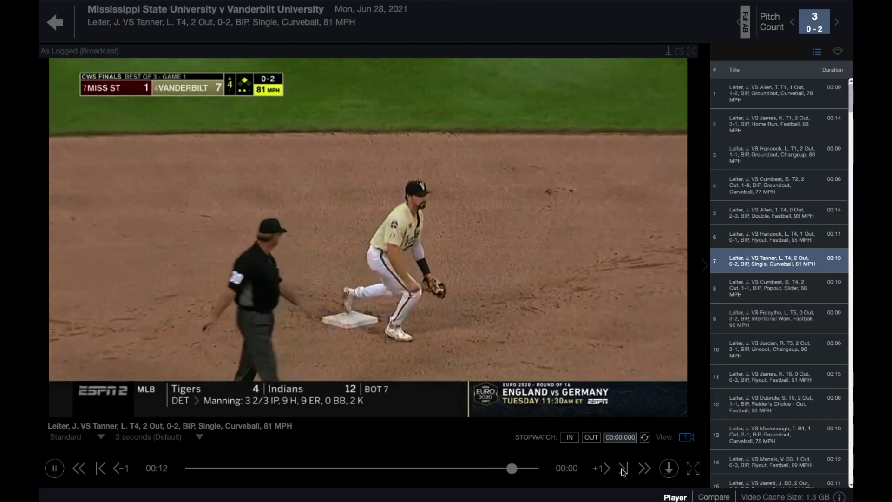
left_click(644, 469)
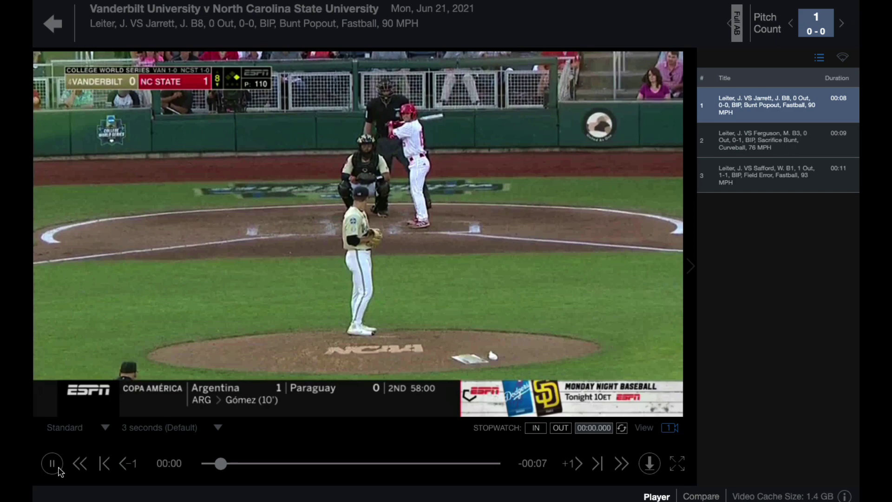
Mark stopwatch IN and OUT on the Jarrett bunt popout, adjusting to 00:01.818–00:03.995
left_click(536, 427)
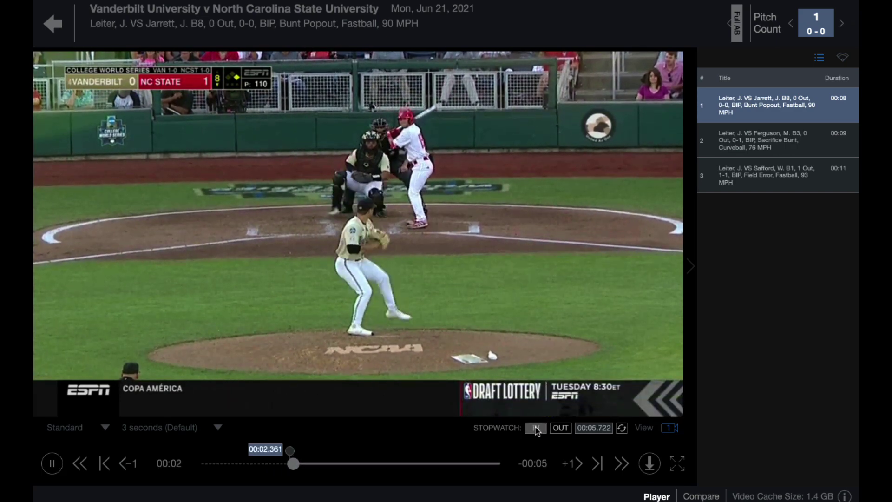
left_click(560, 428)
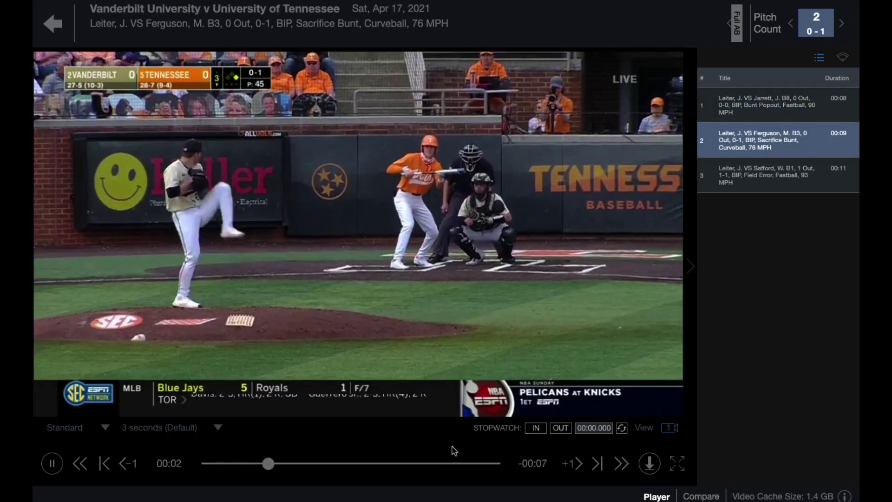
left_click(59, 463)
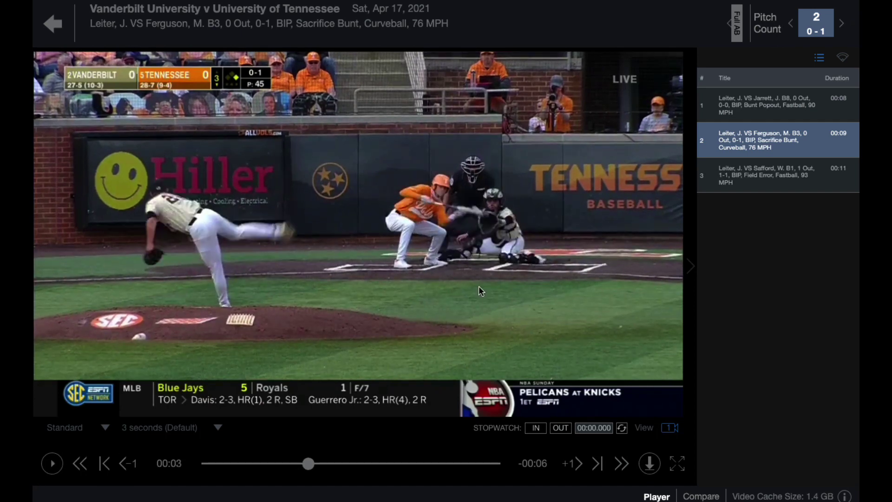
left_click(779, 96)
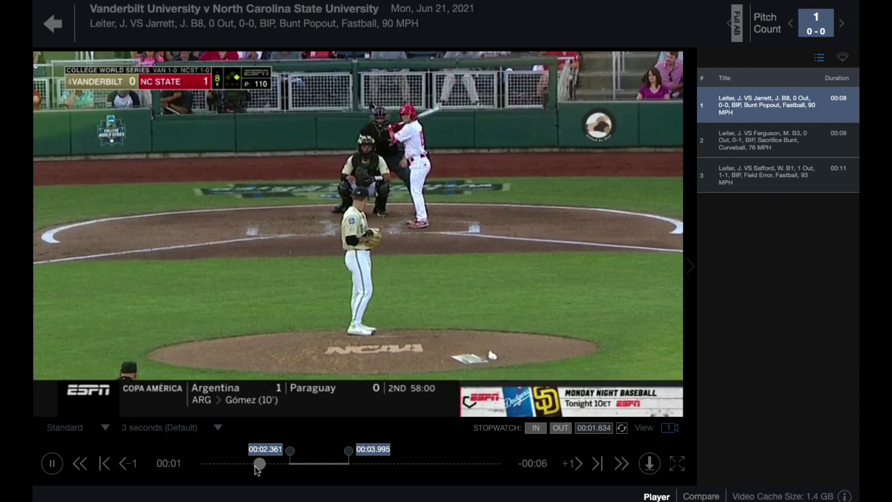
left_click(59, 464)
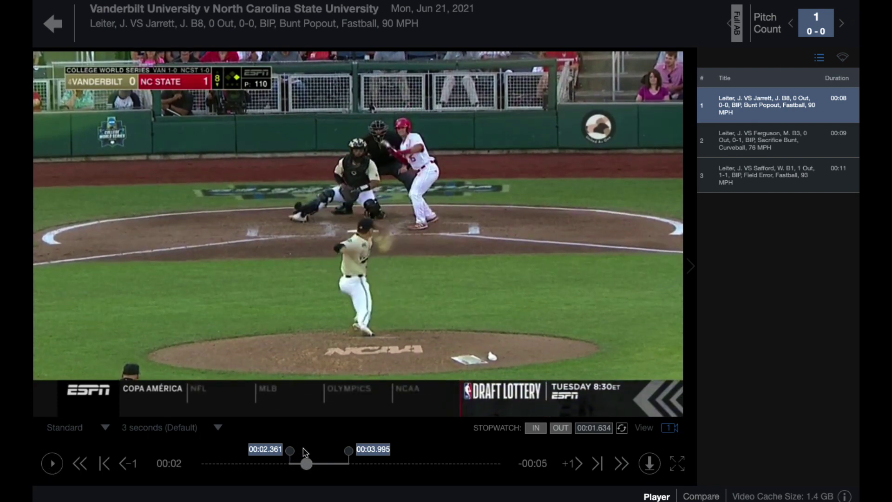
mouse_move(291, 458)
left_mouse_down()
mouse_move(275, 451)
mouse_move(287, 450)
mouse_move(271, 458)
left_mouse_up()
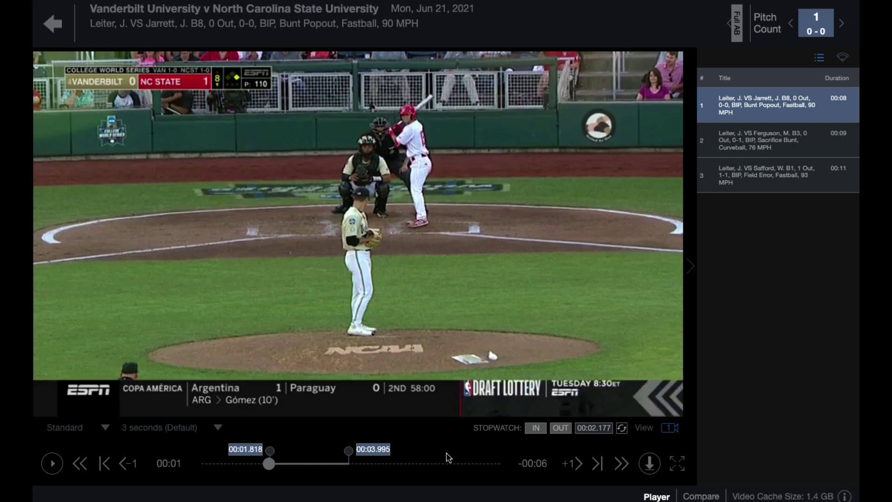